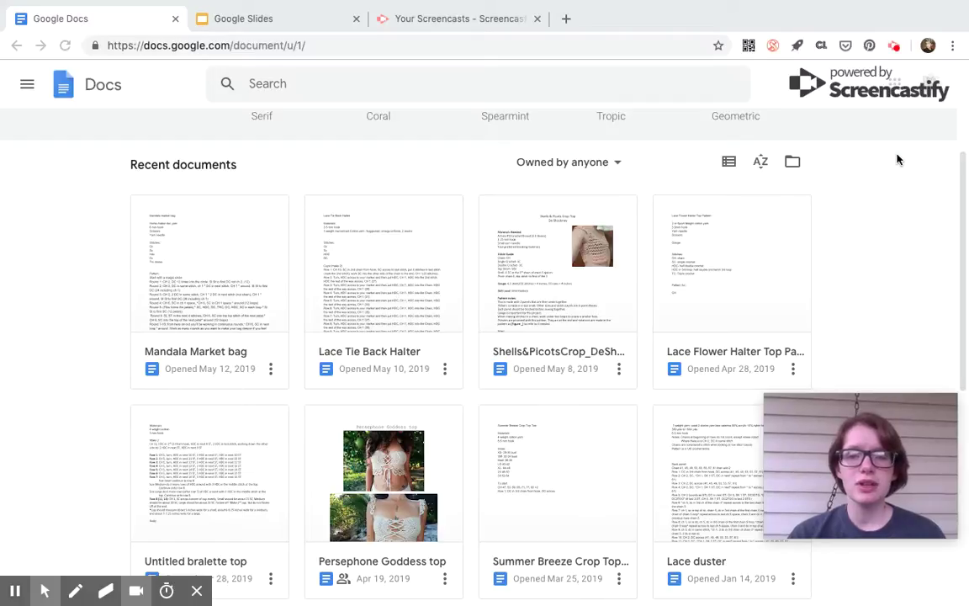
Create a document from the Blank template and rename 'Untitled document' to 'Crochet Pattern'.
{"action": "scroll", "coordinate": [502, 432], "scroll_direction": "down", "scroll_amount": 4}
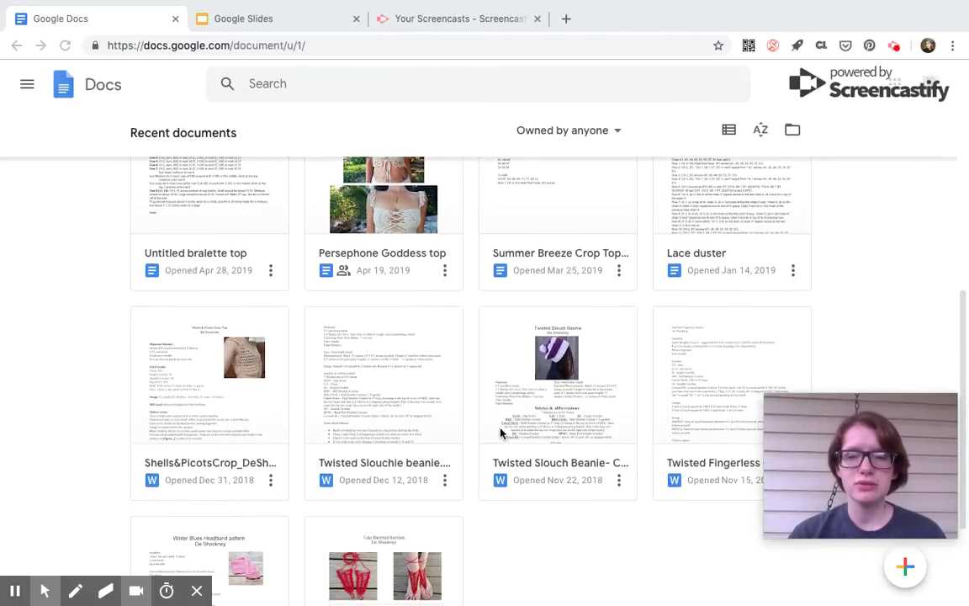
{"action": "scroll", "coordinate": [502, 432], "scroll_direction": "down", "scroll_amount": 2}
{"action": "scroll", "coordinate": [500, 433], "scroll_direction": "up", "scroll_amount": 3}
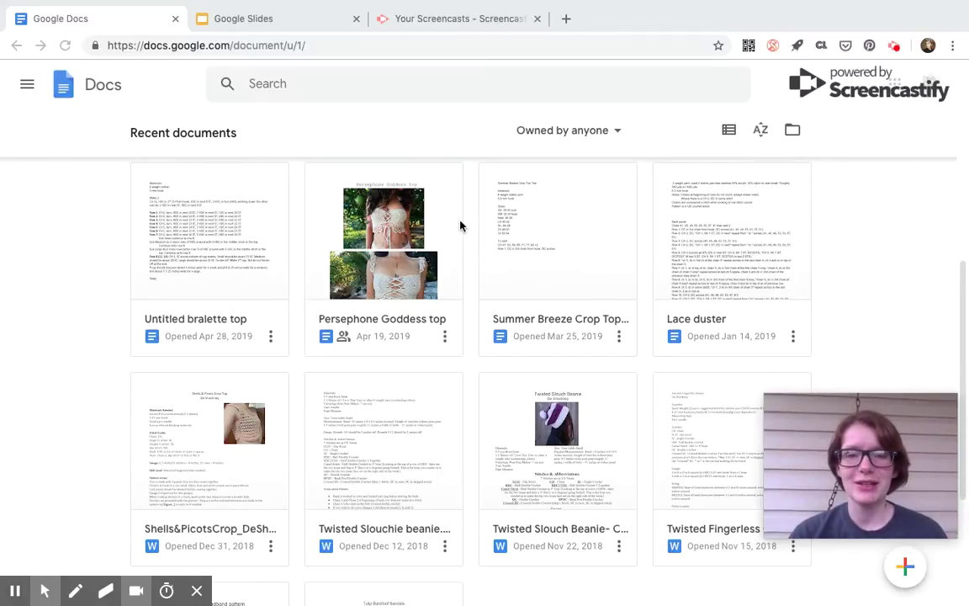
{"action": "scroll", "coordinate": [460, 225], "scroll_direction": "up", "scroll_amount": 1}
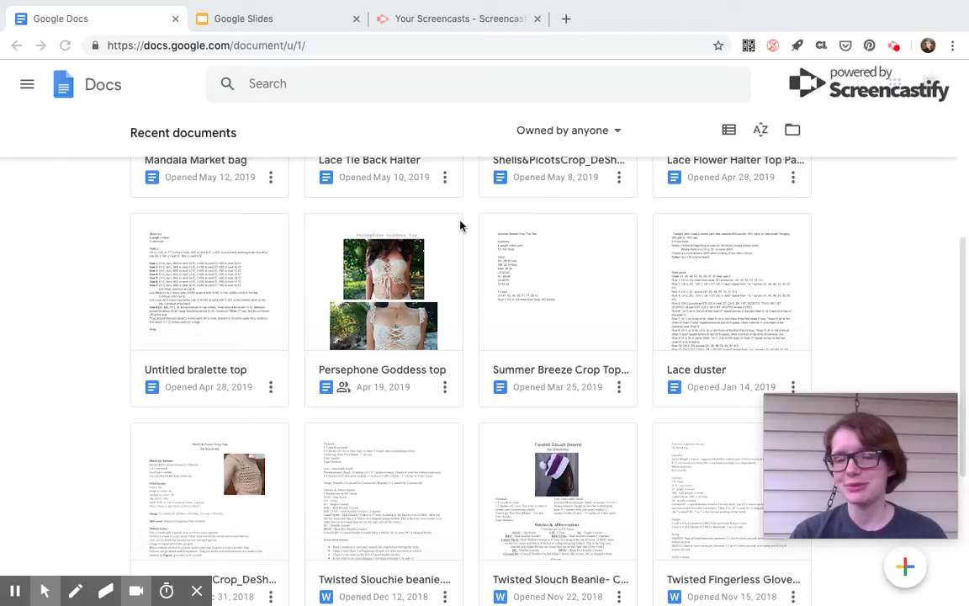
{"action": "scroll", "coordinate": [473, 224], "scroll_direction": "up", "scroll_amount": 2}
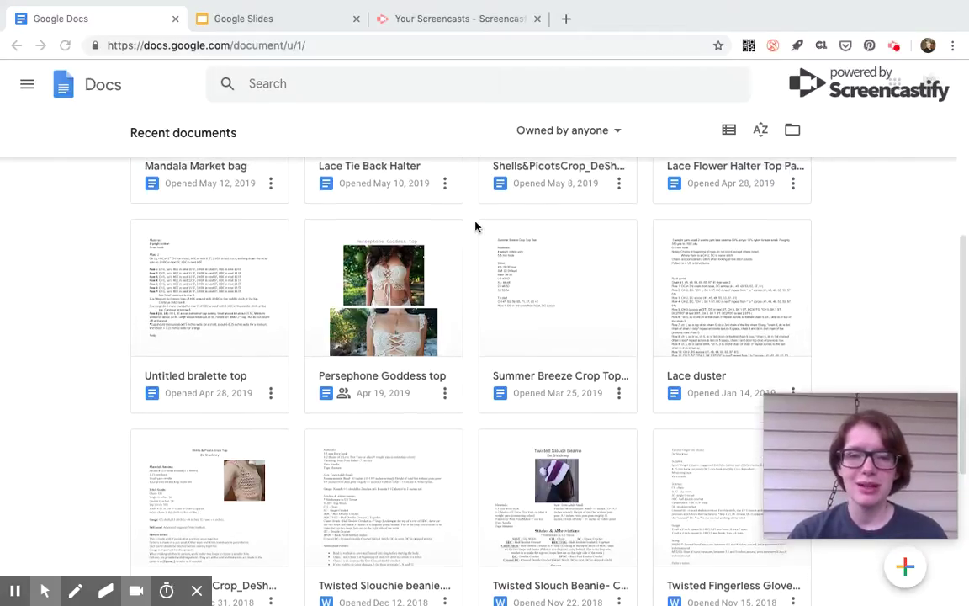
{"action": "scroll", "coordinate": [474, 266], "scroll_direction": "up", "scroll_amount": 2}
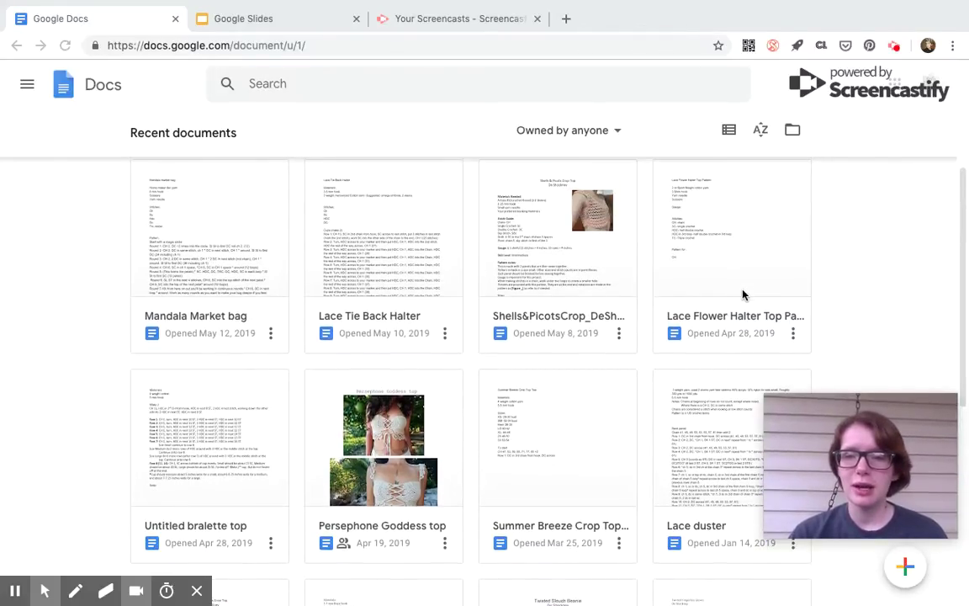
{"action": "scroll", "coordinate": [210, 433], "scroll_direction": "down", "scroll_amount": 2}
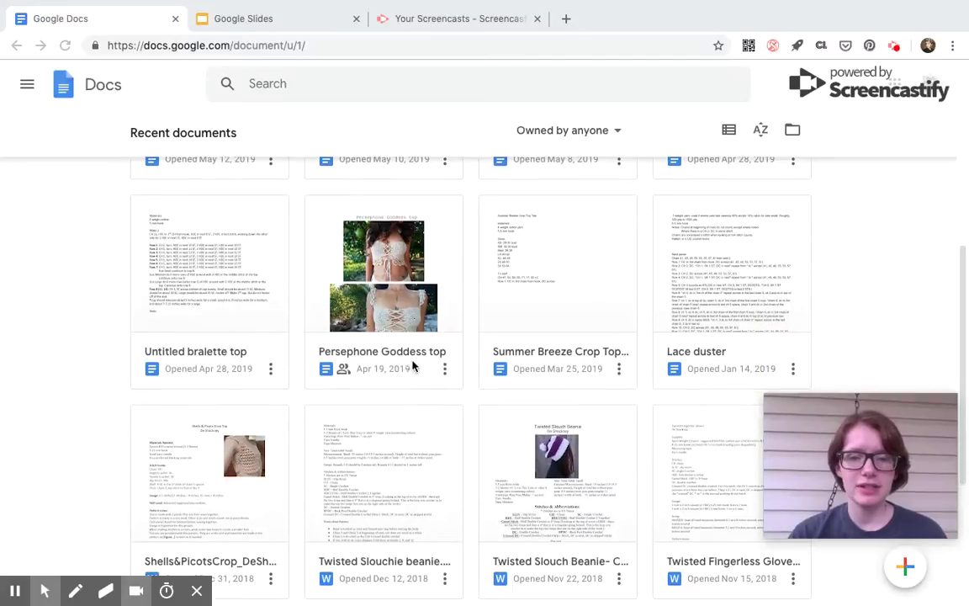
{"action": "scroll", "coordinate": [692, 429], "scroll_direction": "down", "scroll_amount": 3}
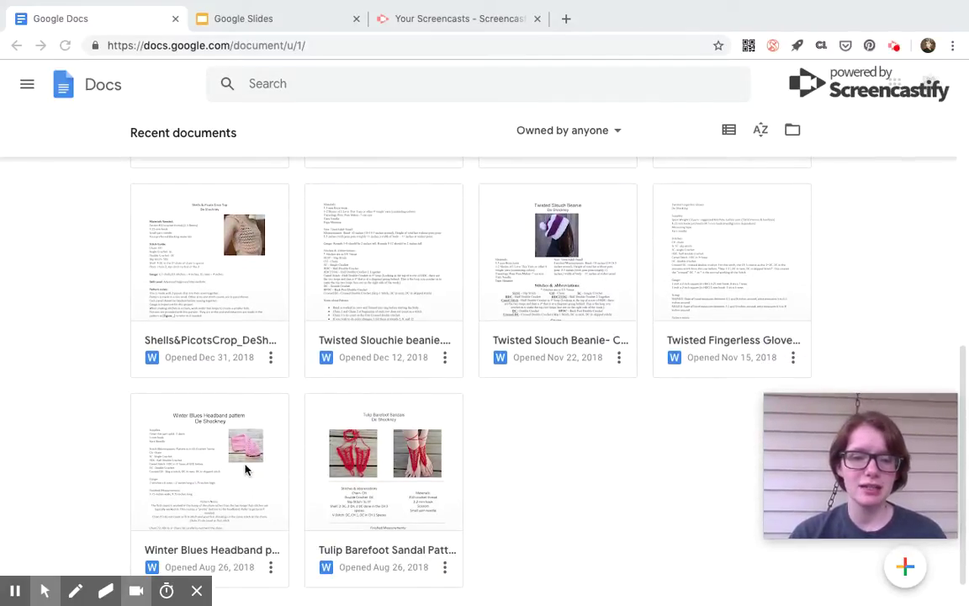
{"action": "scroll", "coordinate": [476, 346], "scroll_direction": "up", "scroll_amount": 1}
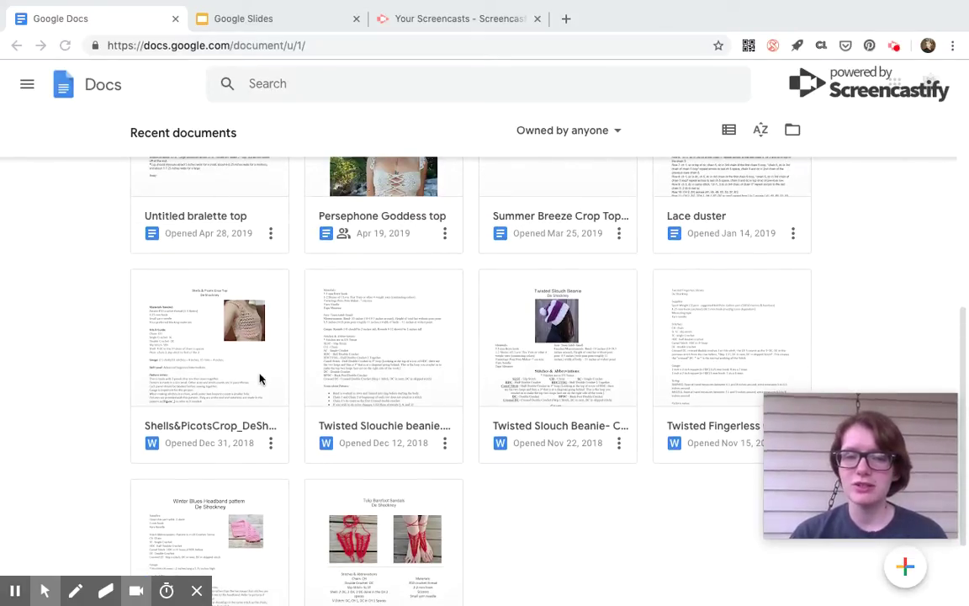
{"action": "scroll", "coordinate": [542, 307], "scroll_direction": "up", "scroll_amount": 2}
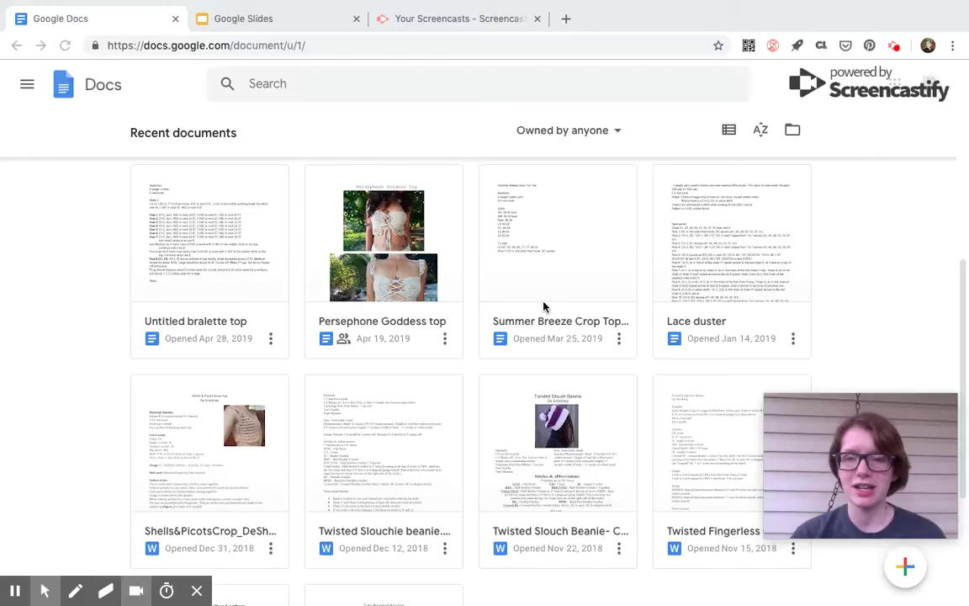
{"action": "scroll", "coordinate": [542, 307], "scroll_direction": "up", "scroll_amount": 3}
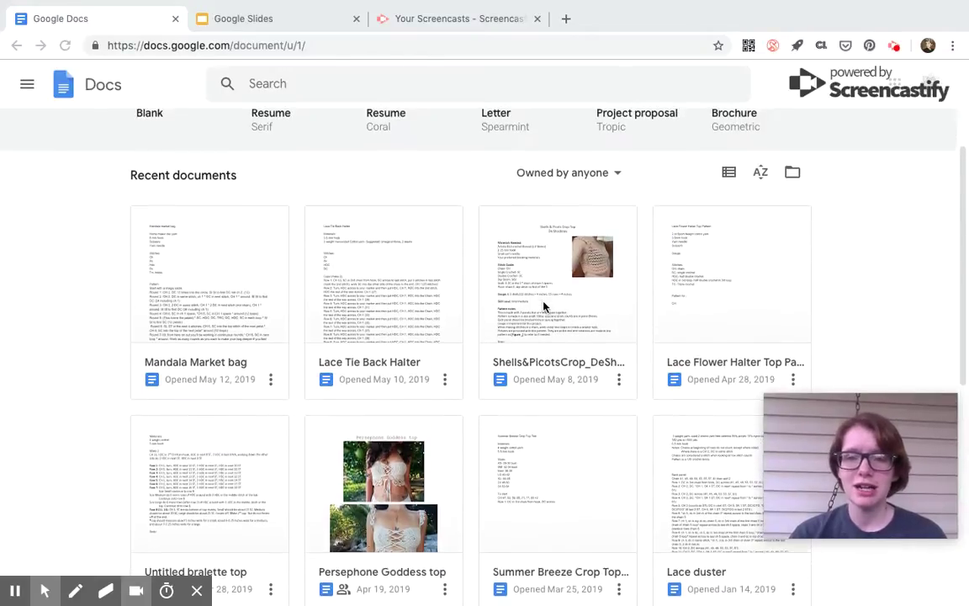
{"action": "scroll", "coordinate": [578, 287], "scroll_direction": "up", "scroll_amount": 1}
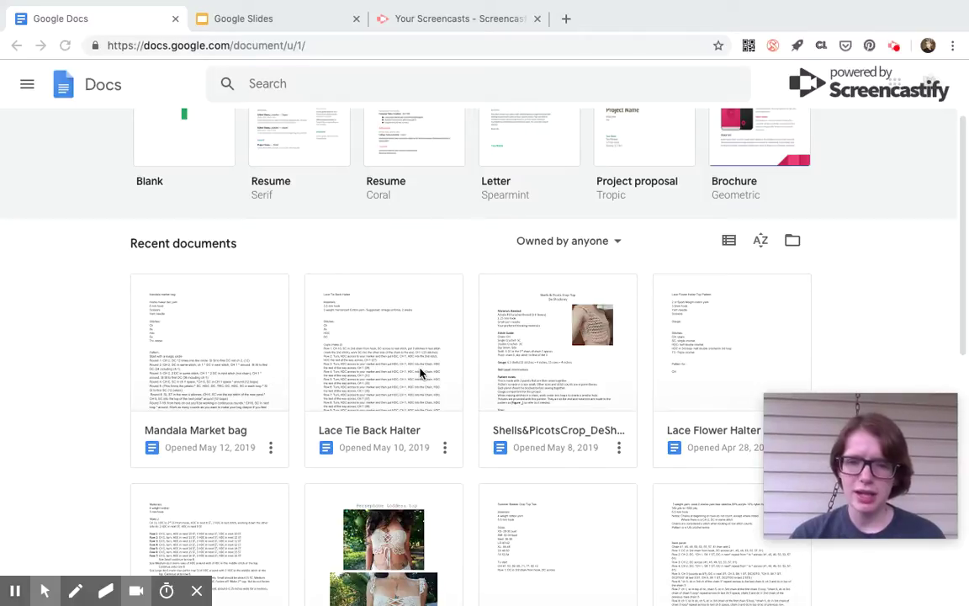
{"action": "scroll", "coordinate": [420, 372], "scroll_direction": "up", "scroll_amount": 2}
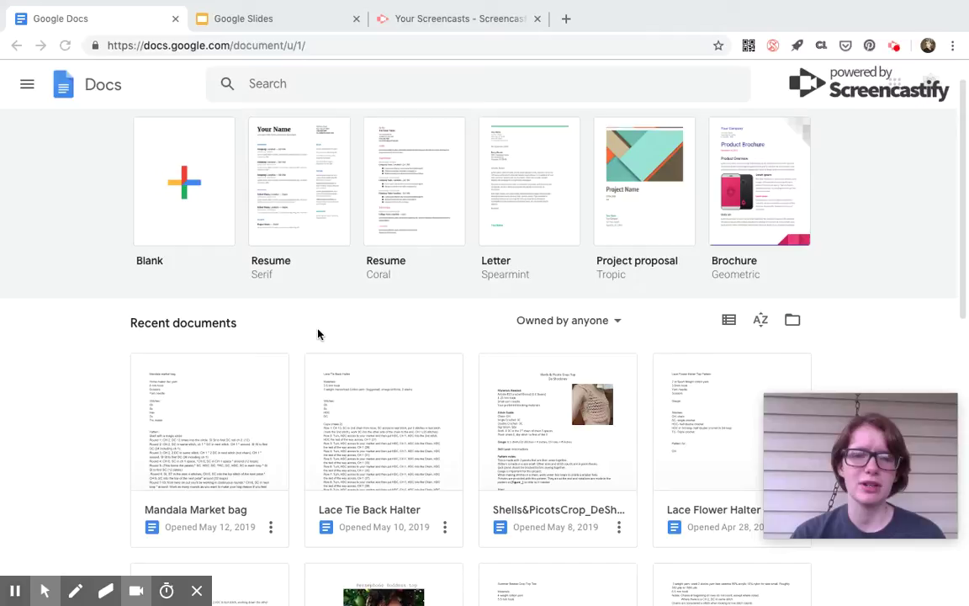
{"action": "scroll", "coordinate": [318, 333], "scroll_direction": "up", "scroll_amount": 1}
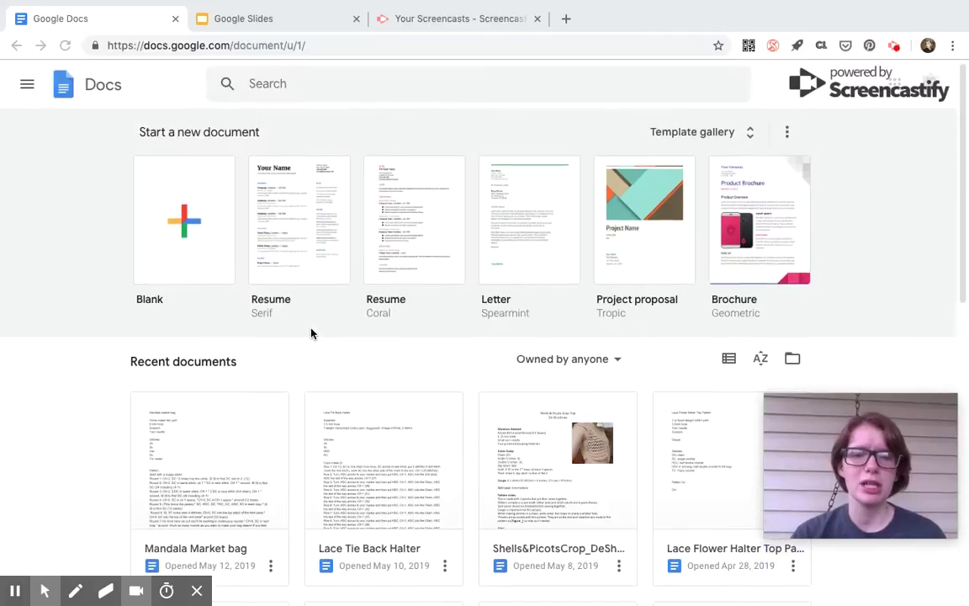
{"action": "left_click", "coordinate": [182, 232]}
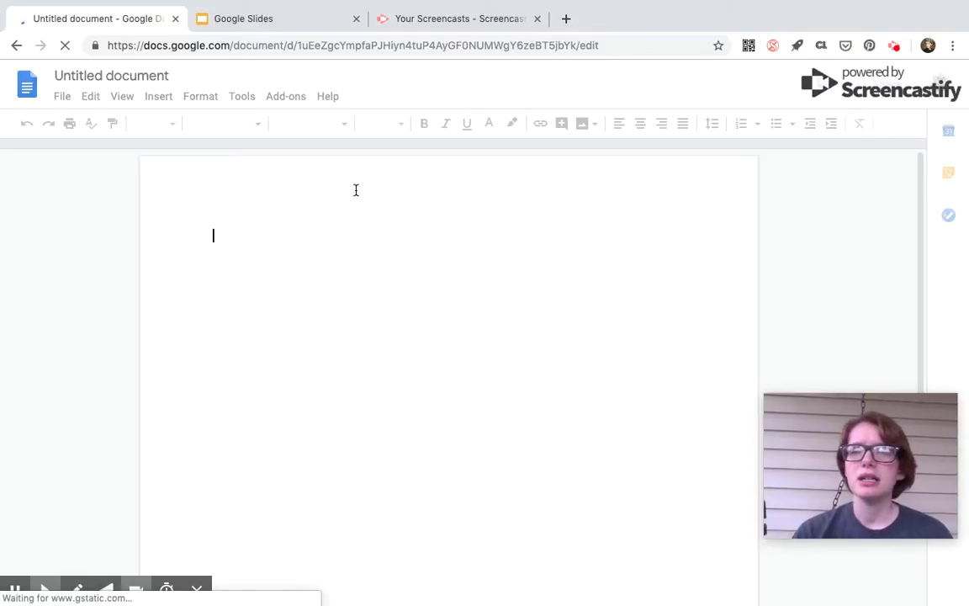
{"action": "left_click", "coordinate": [168, 75]}
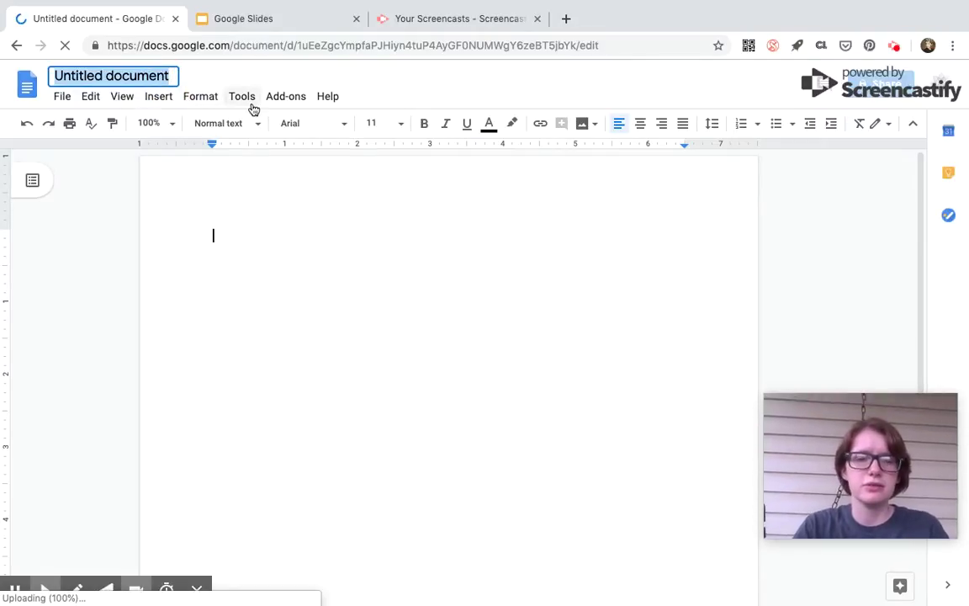
{"action": "type", "text": "Crochet Pattern"}
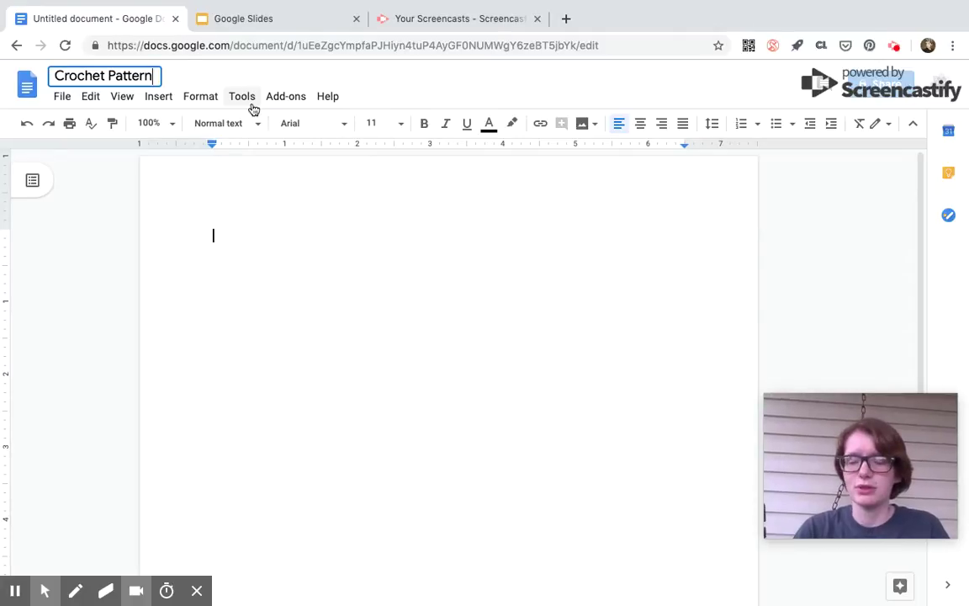
{"action": "left_click", "coordinate": [278, 226]}
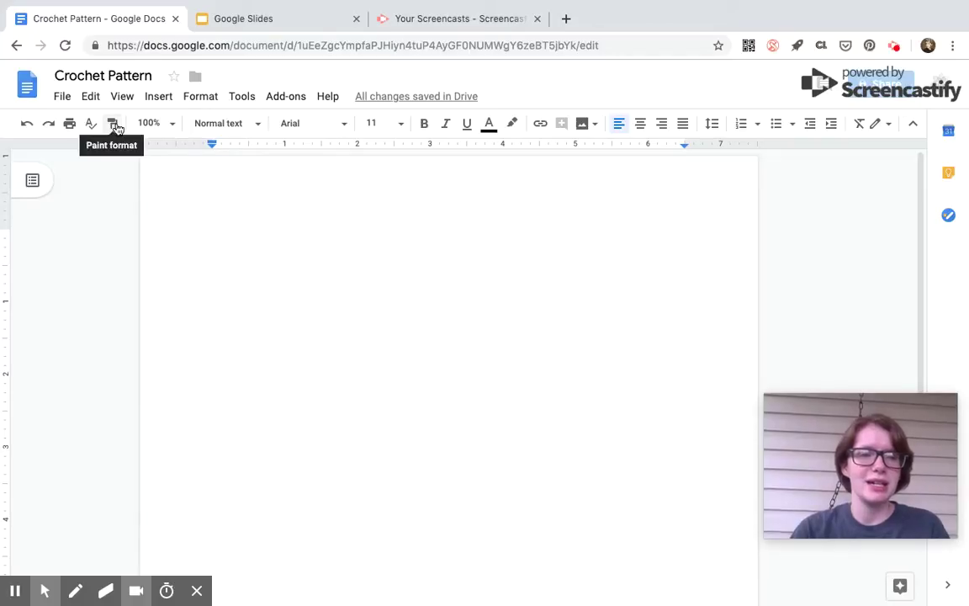
{"action": "left_click", "coordinate": [254, 126]}
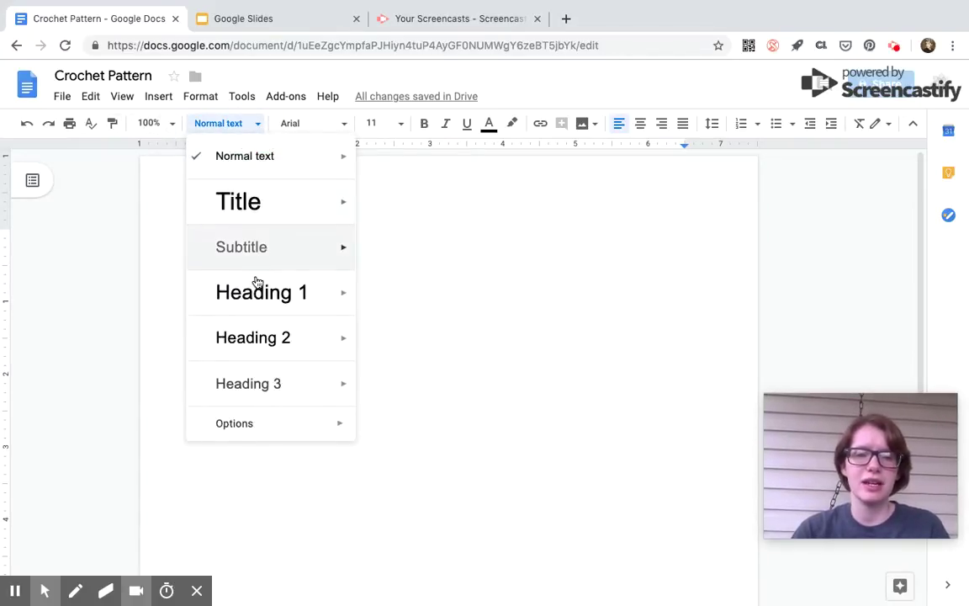
{"action": "left_click", "coordinate": [253, 123]}
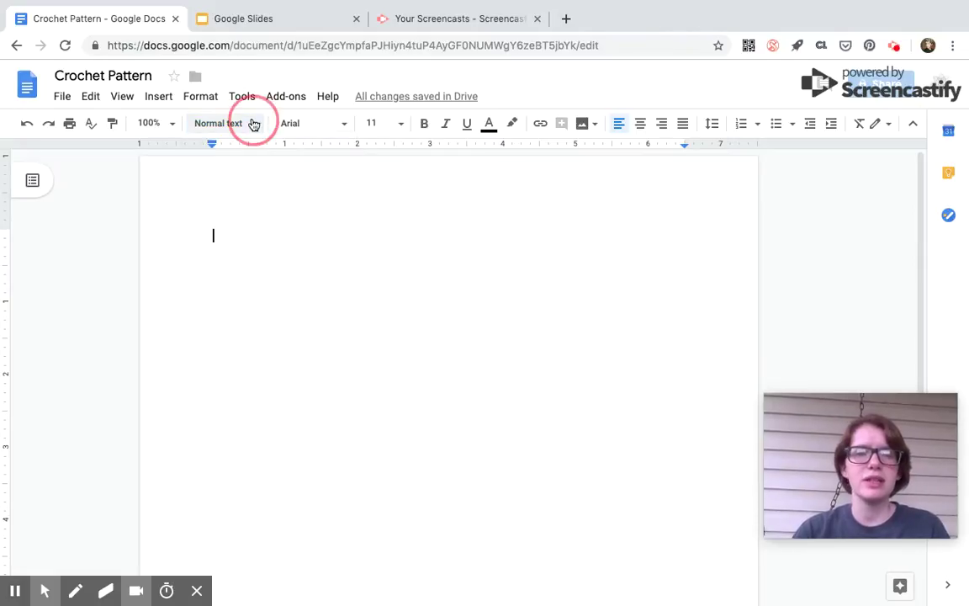
{"action": "left_click", "coordinate": [346, 127]}
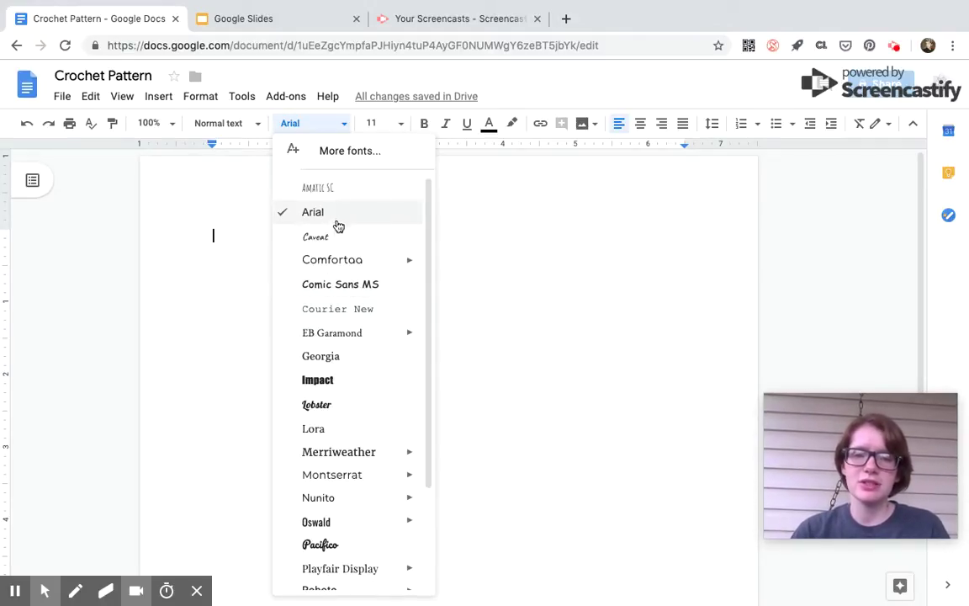
{"action": "left_click", "coordinate": [343, 128]}
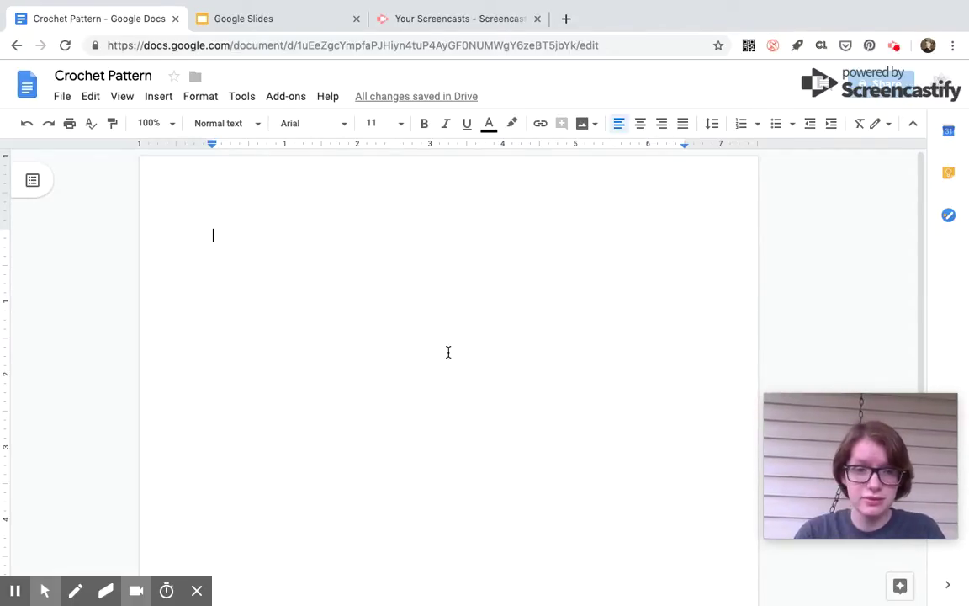
Type the title 'crochet Pattern' and a 'Materials:' heading on the following line.
{"action": "left_click", "coordinate": [236, 237]}
{"action": "type", "text": "c"}
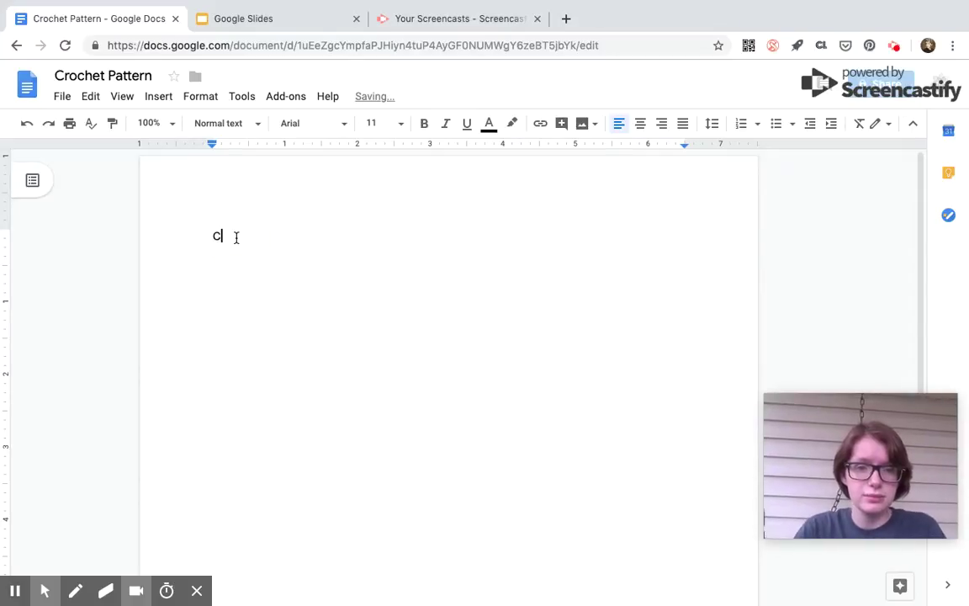
{"action": "type", "text": "rochet "}
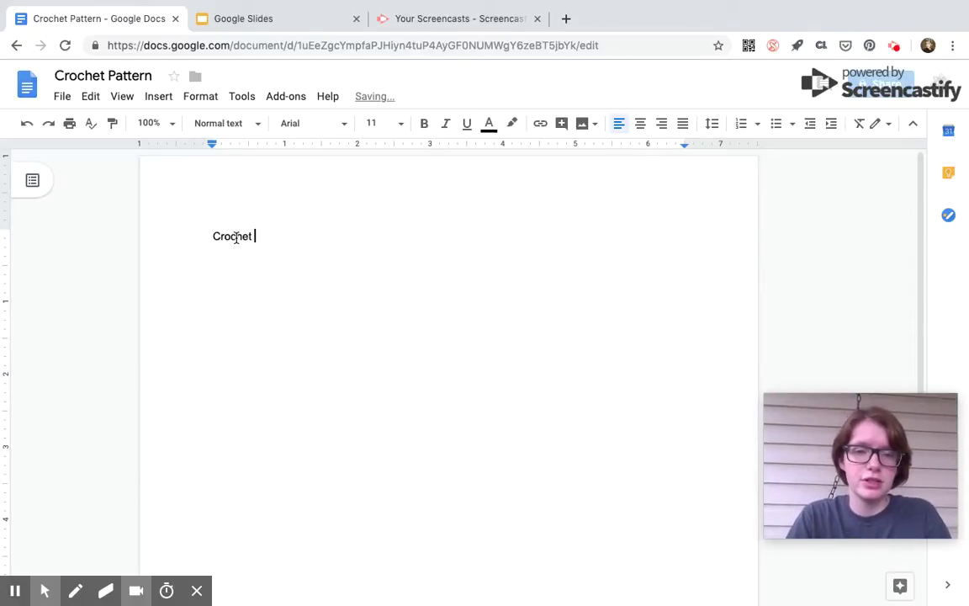
{"action": "type", "text": "Pattern"}
{"action": "key", "text": "Return"}
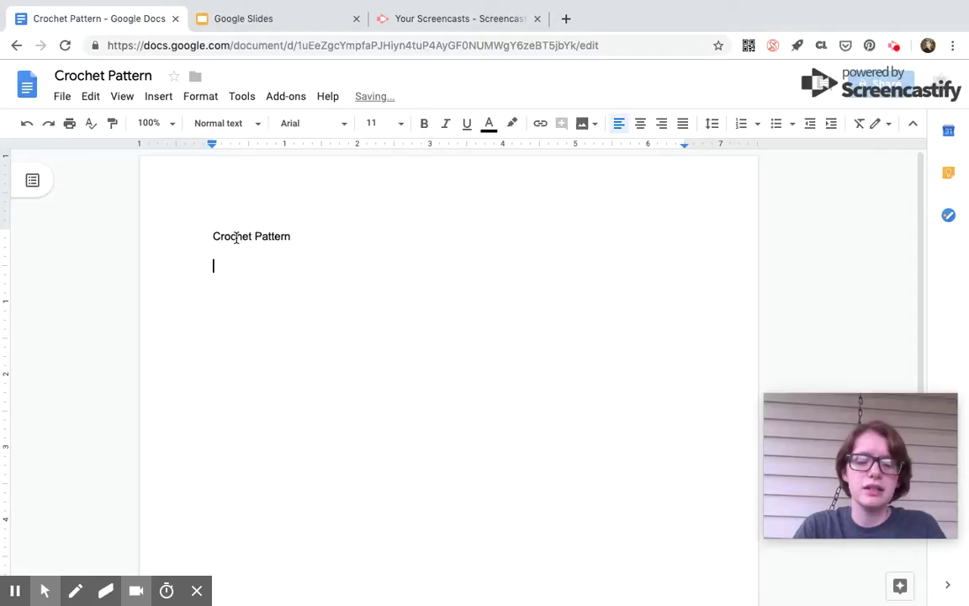
{"action": "type", "text": "Materials:"}
{"action": "key", "text": "Return"}
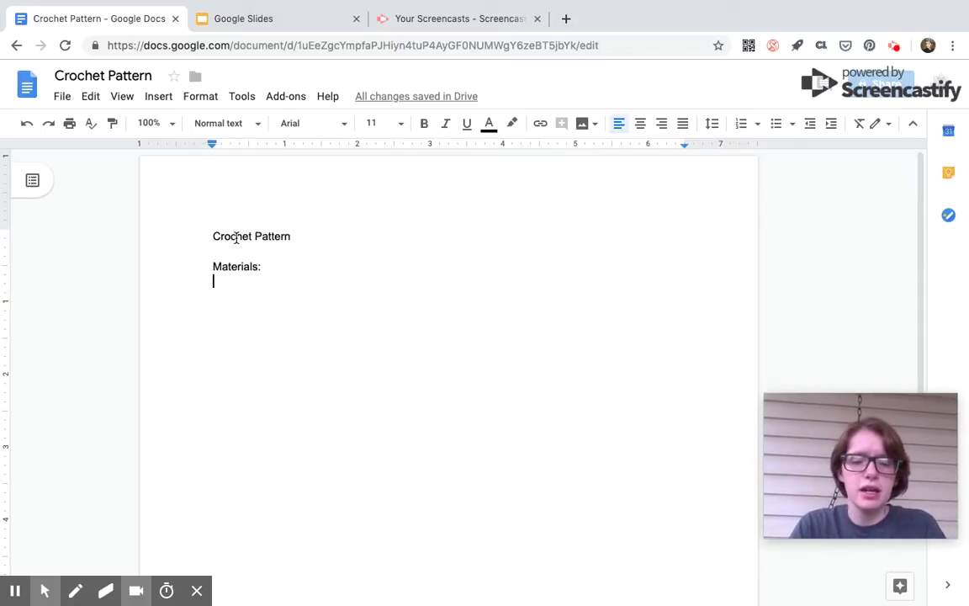
List '3.5 mm hook' and '3 weight/DK yarn cotton', correcting the cotton typo.
{"action": "type", "text": "3.5 mm hook"}
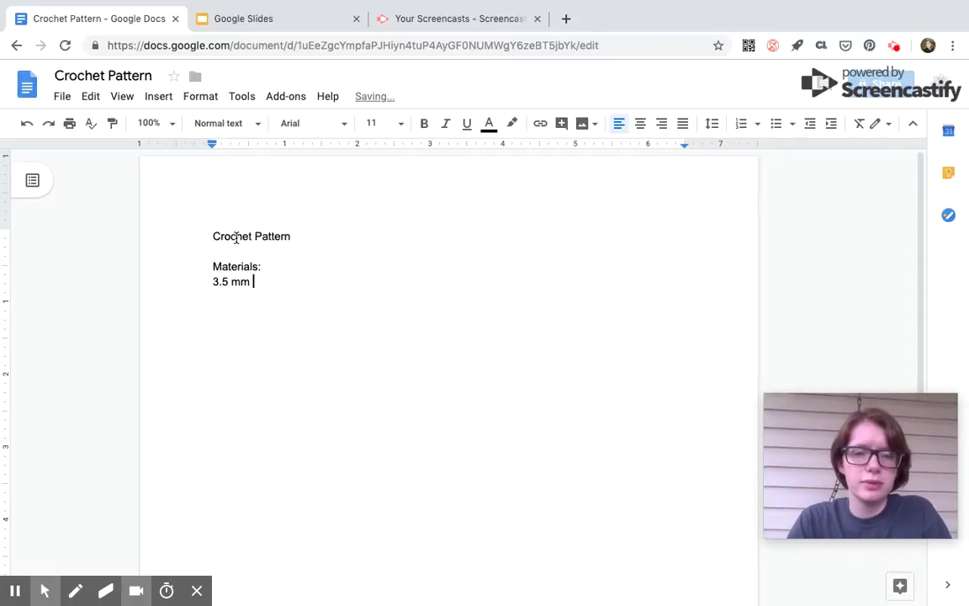
{"action": "key", "text": "Return"}
{"action": "type", "text": "3 "}
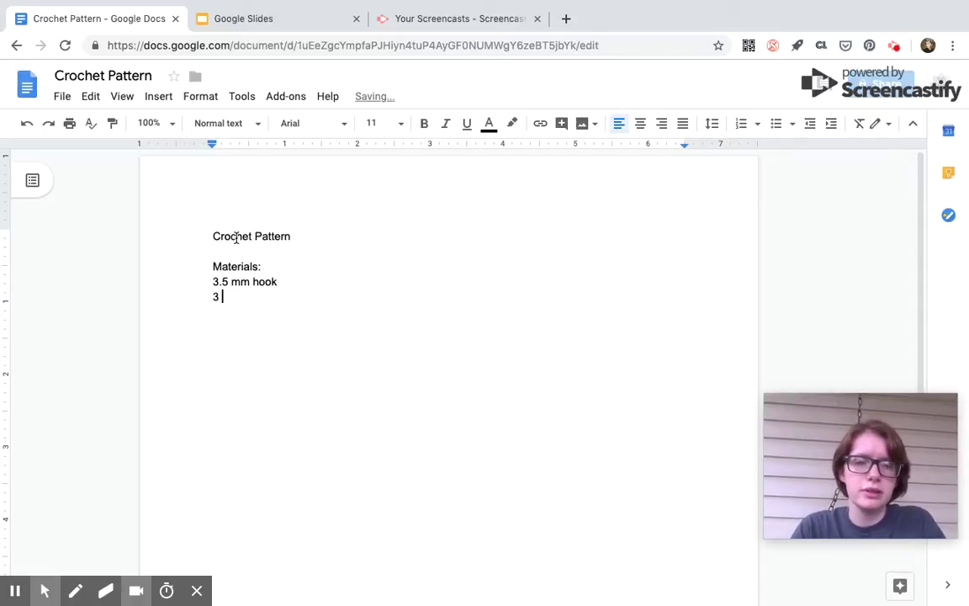
{"action": "type", "text": "weight/DK"}
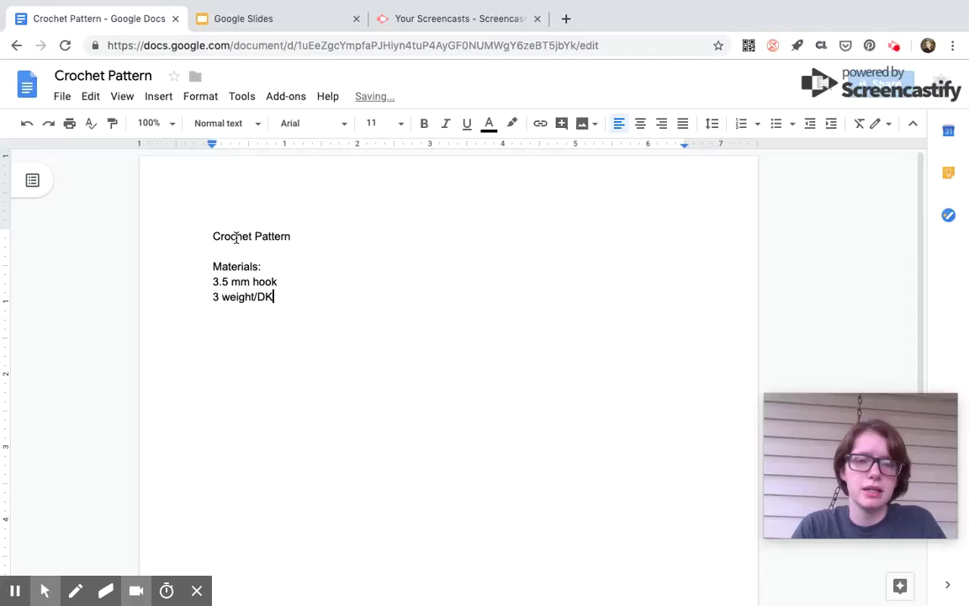
{"action": "type", "text": " yarn "}
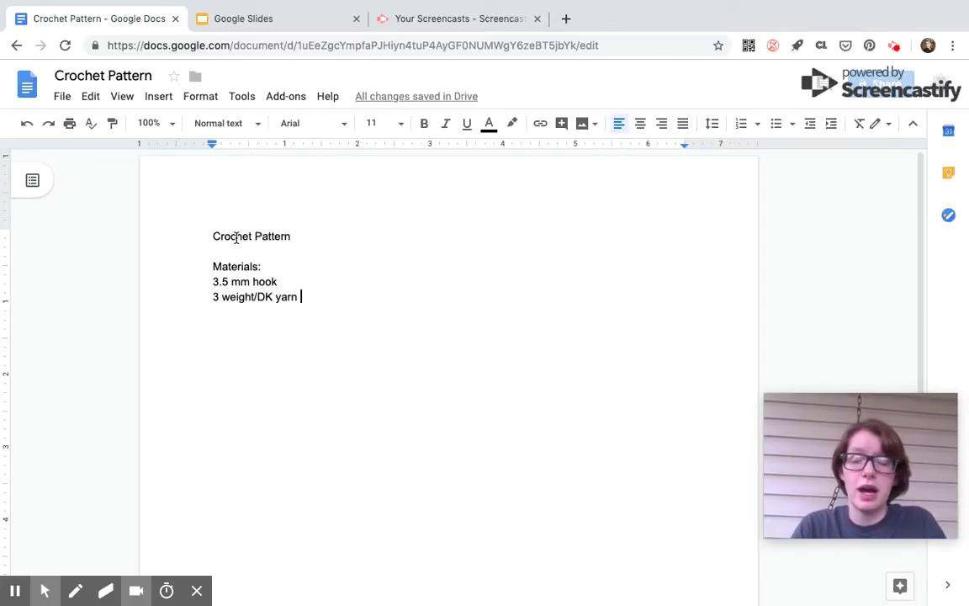
{"action": "type", "text": "cottton"}
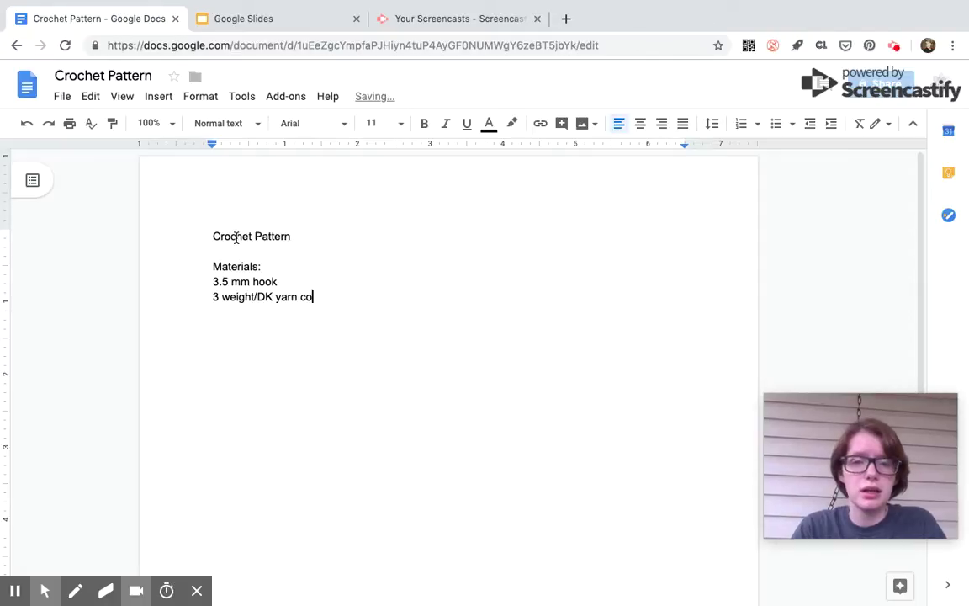
{"action": "key", "text": "BackSpace"}
{"action": "key", "text": "BackSpace"}
{"action": "key", "text": "BackSpace"}
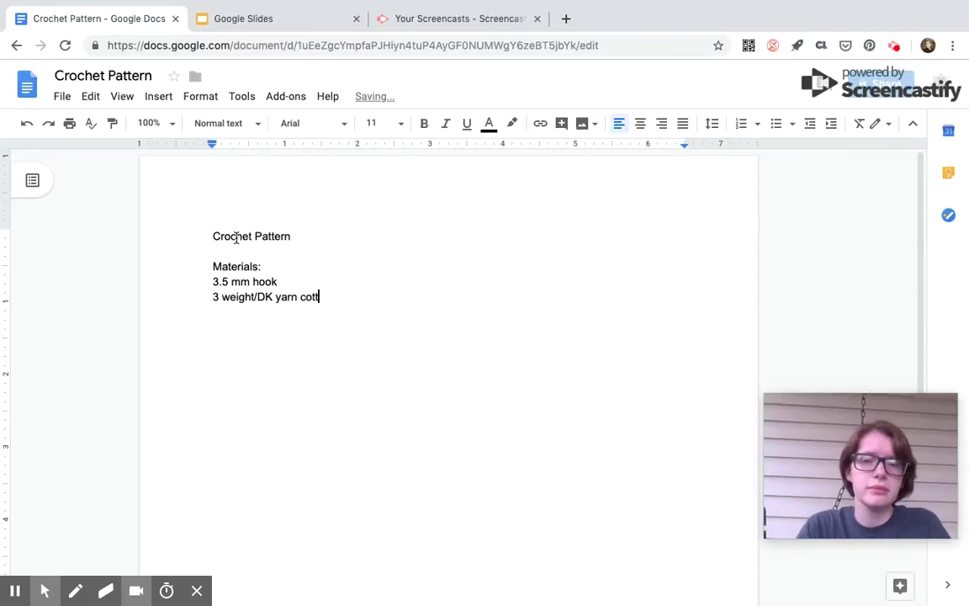
{"action": "type", "text": "on"}
{"action": "key", "text": "Return"}
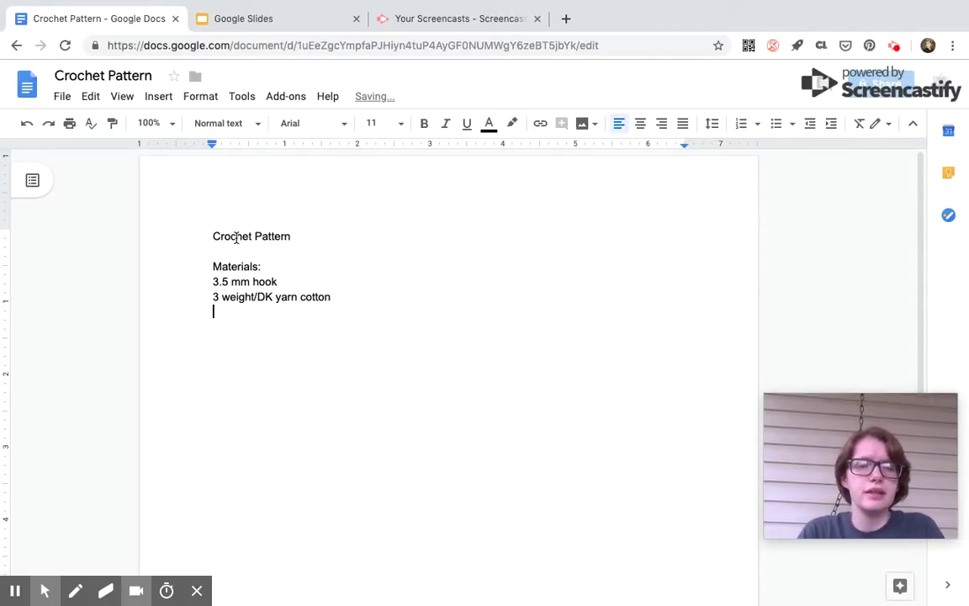
Add 'Yarn needle', 'scissors' and 'measuring tape' as the remaining materials.
{"action": "type", "text": "Yarn needle"}
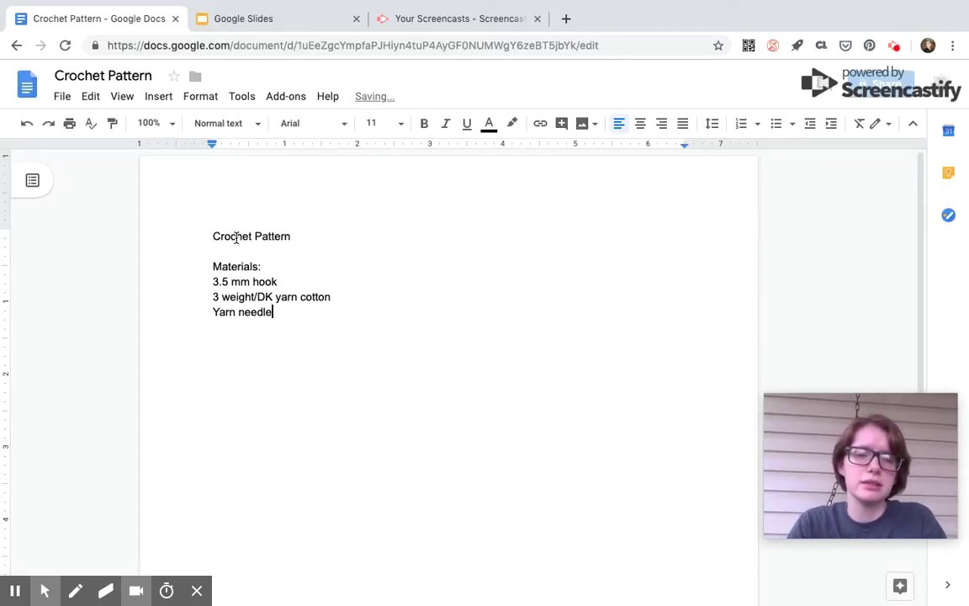
{"action": "key", "text": "Return"}
{"action": "type", "text": "scissors"}
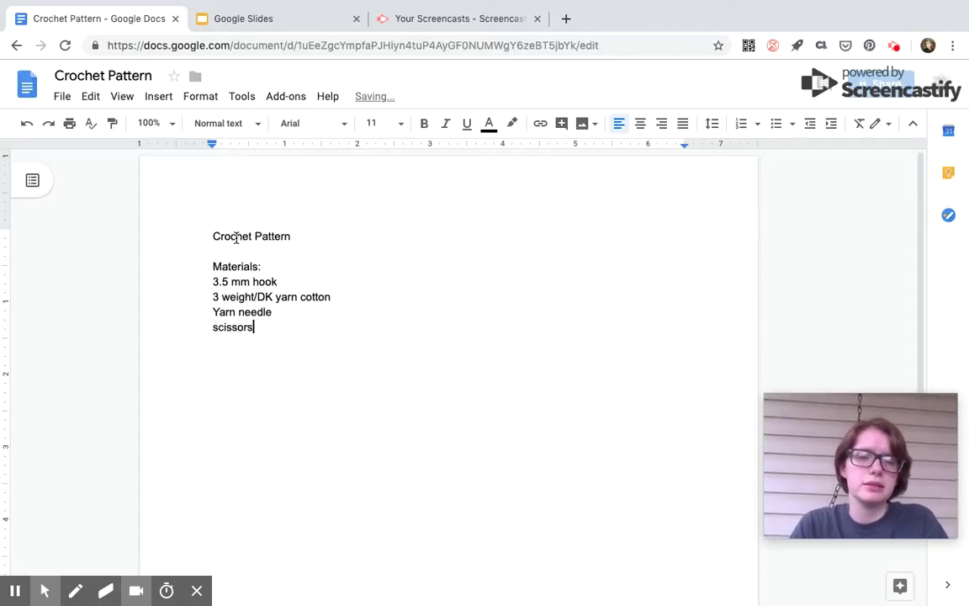
{"action": "key", "text": "Return"}
{"action": "type", "text": "measurei"}
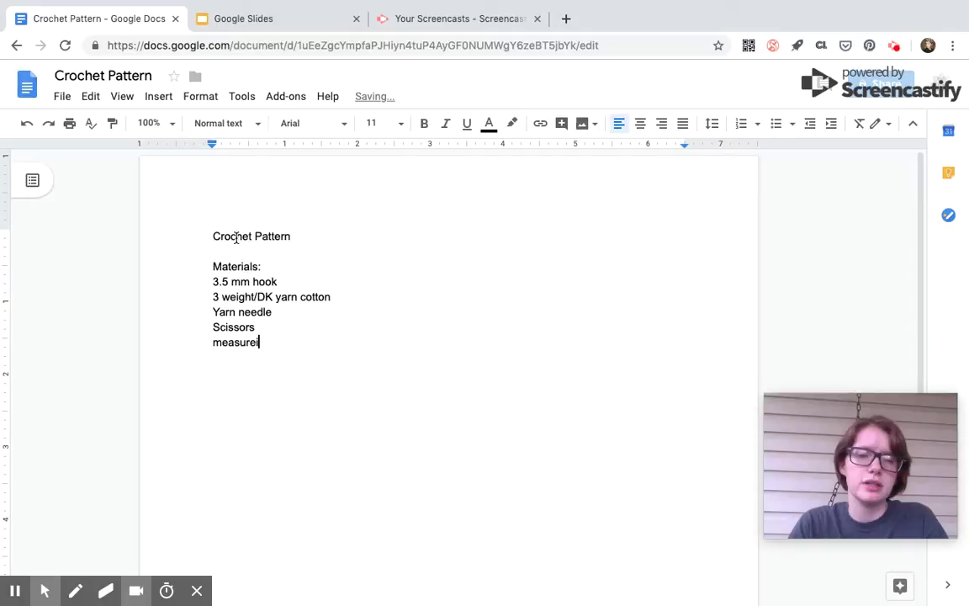
{"action": "key", "text": "BackSpace"}
{"action": "key", "text": "BackSpace"}
{"action": "type", "text": "ring tape"}
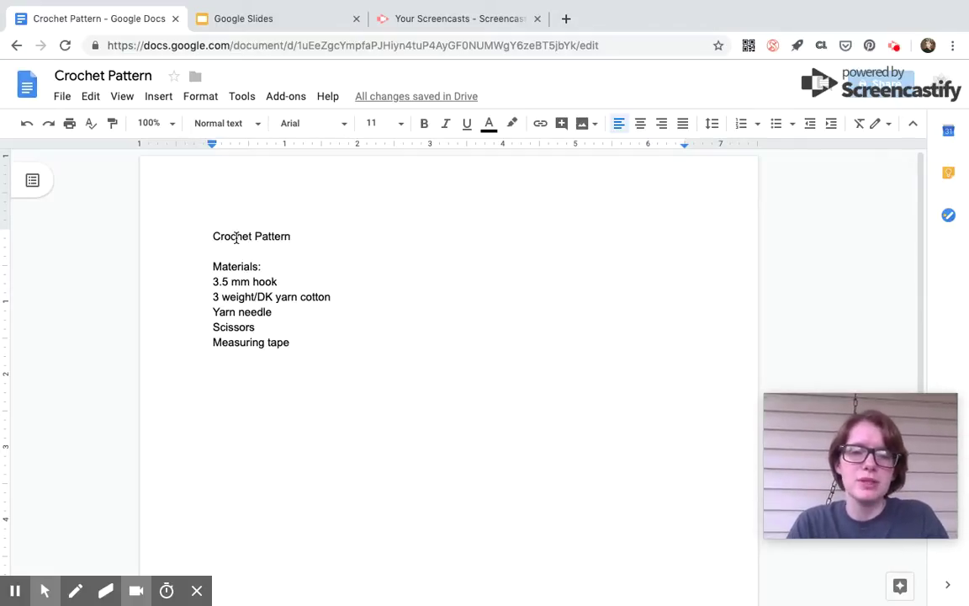
After a blank line, add a 'Stitch Abbreviations' heading with CH as the first entry.
{"action": "key", "text": "Return"}
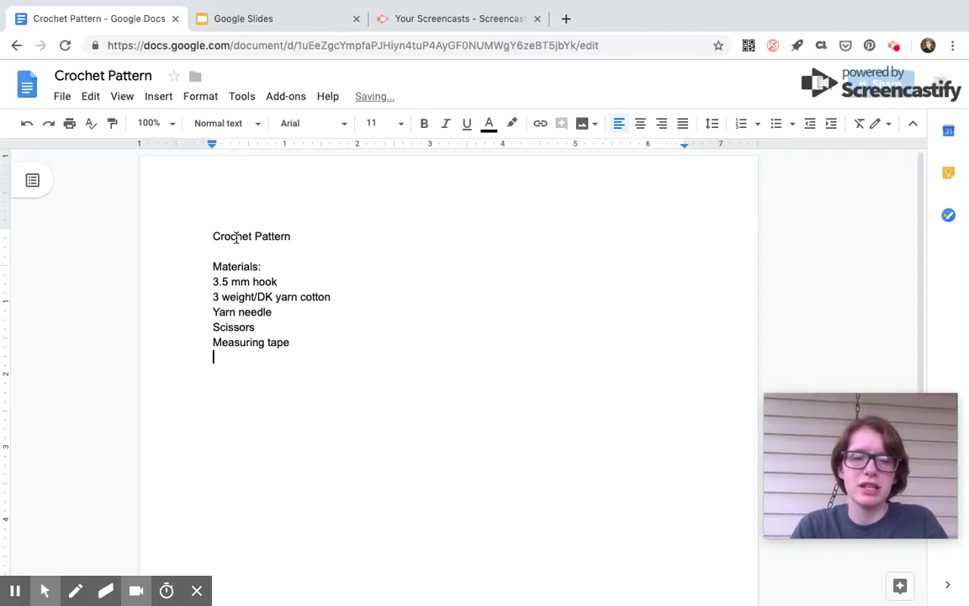
{"action": "key", "text": "Return"}
{"action": "type", "text": "Stitch "}
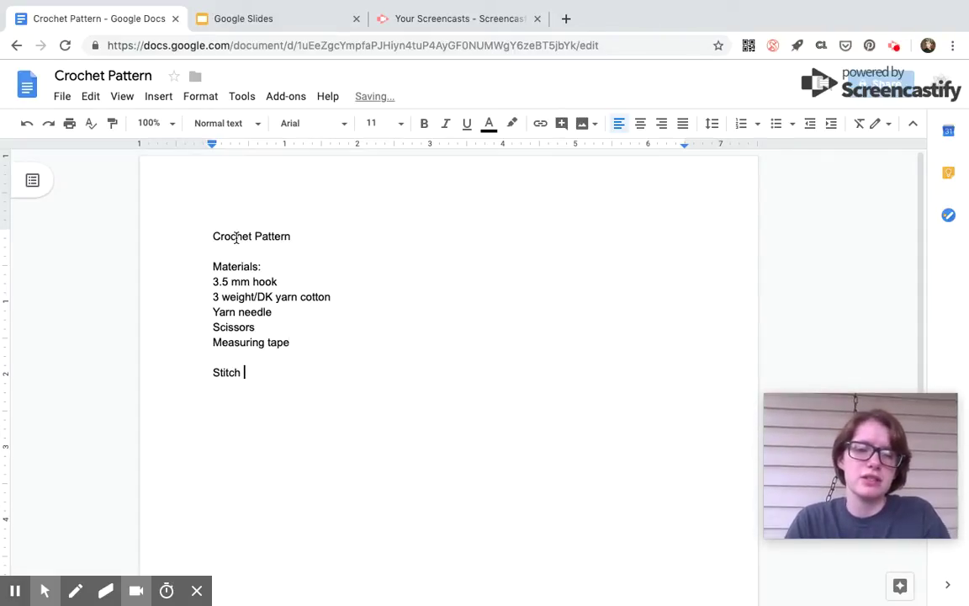
{"action": "type", "text": "Abbreviat"}
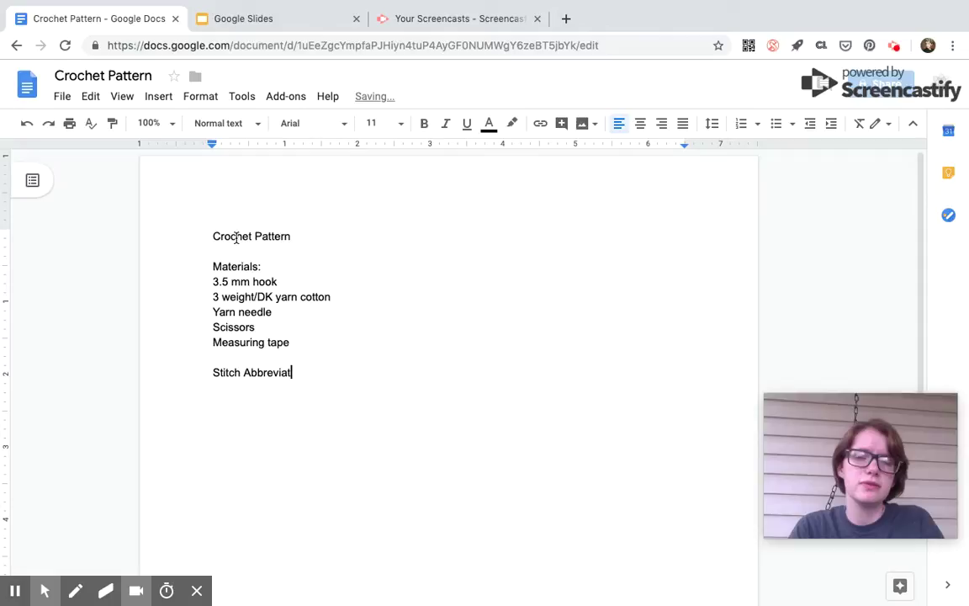
{"action": "type", "text": "ions"}
{"action": "key", "text": "Return"}
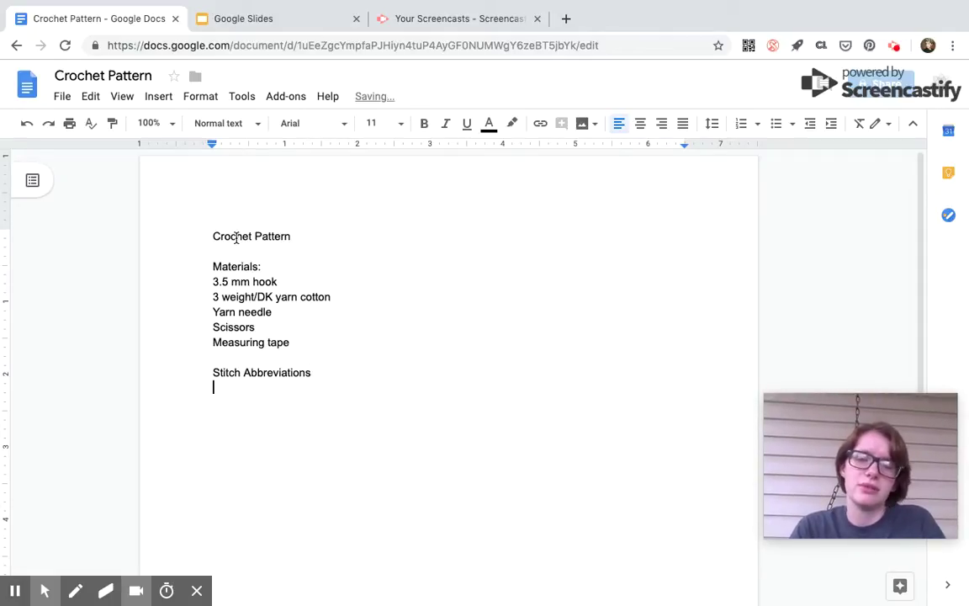
{"action": "type", "text": "SC"}
{"action": "key", "text": "BackSpace"}
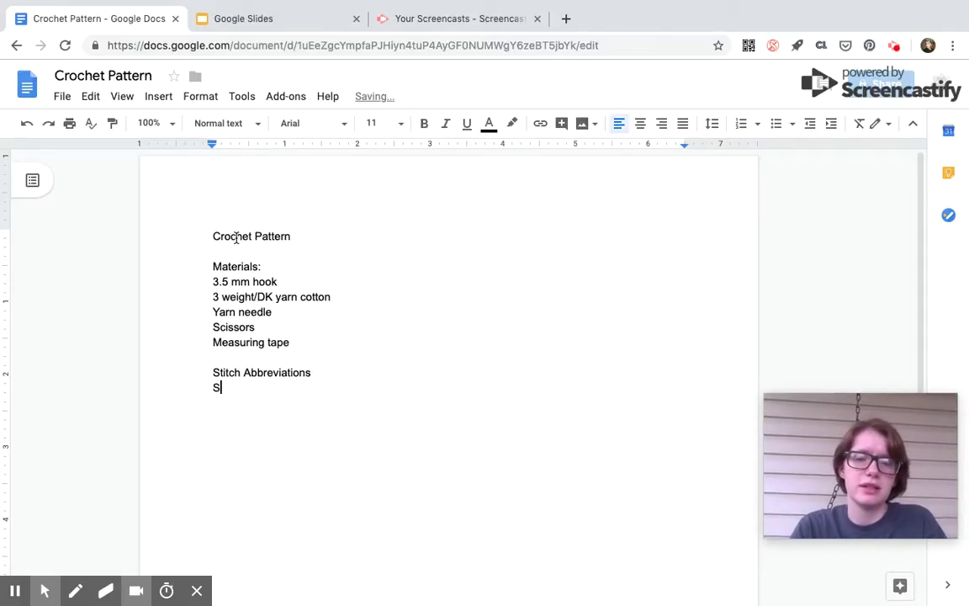
{"action": "key", "text": "BackSpace"}
{"action": "type", "text": "CH"}
{"action": "key", "text": "BackSpace"}
{"action": "type", "text": "H"}
{"action": "key", "text": "Return"}
List SC, HDC and DC below CH in that order, fixing capitalization.
{"action": "type", "text": "SC"}
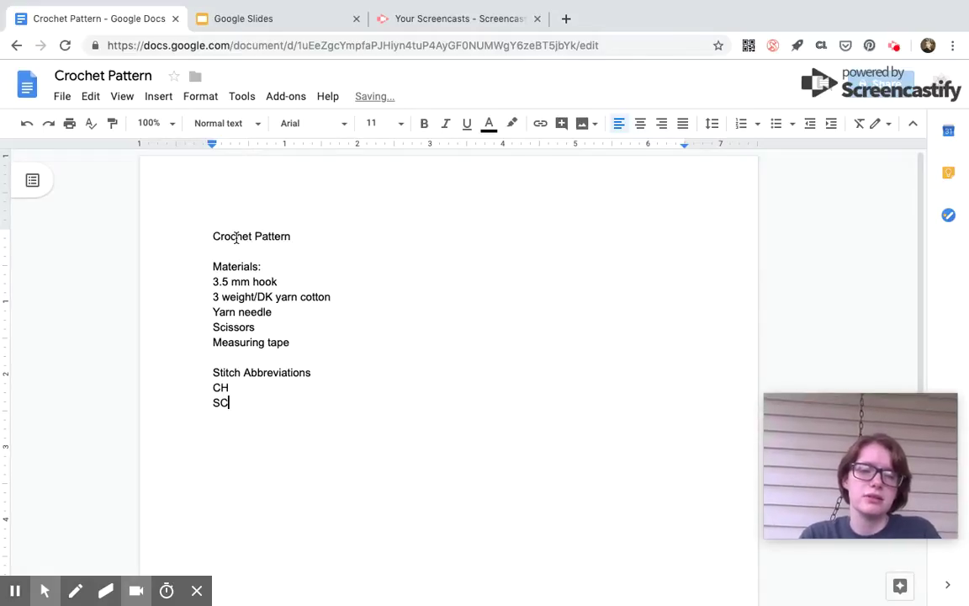
{"action": "key", "text": "Return"}
{"action": "type", "text": "DC"}
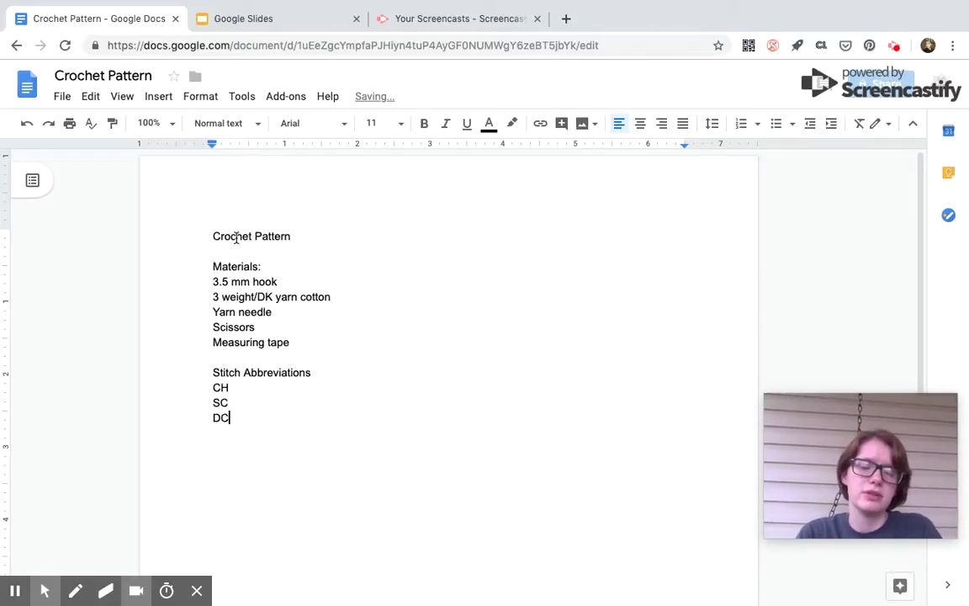
{"action": "key", "text": "Return"}
{"action": "type", "text": "HDC"}
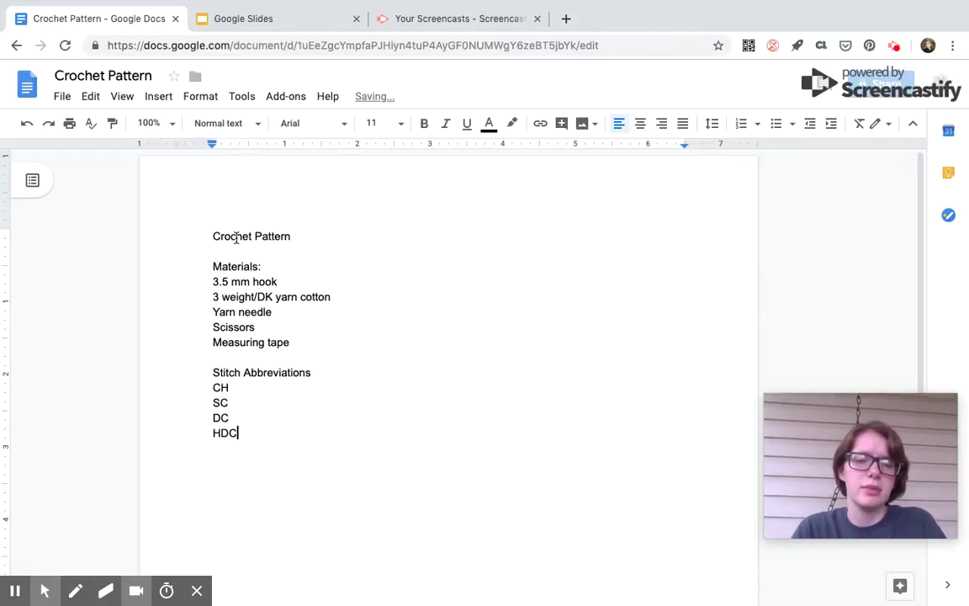
{"action": "key", "text": "BackSpace"}
{"action": "key", "text": "BackSpace"}
{"action": "key", "text": "BackSpace"}
{"action": "key", "text": "BackSpace"}
{"action": "key", "text": "BackSpace"}
{"action": "key", "text": "BackSpace"}
{"action": "type", "text": "HDC"}
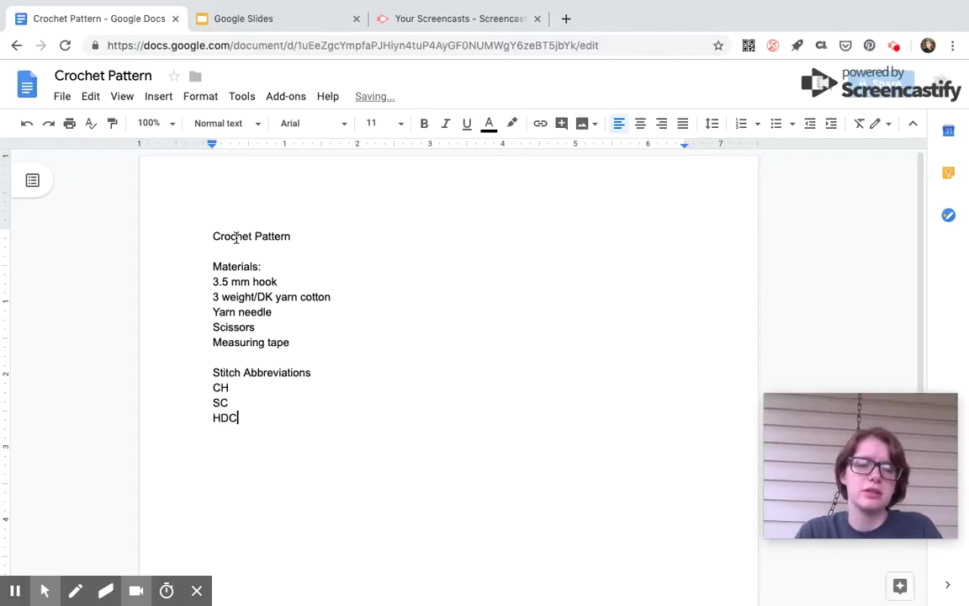
{"action": "key", "text": "Return"}
{"action": "type", "text": "Dc"}
{"action": "key", "text": "BackSpace"}
{"action": "type", "text": "C"}
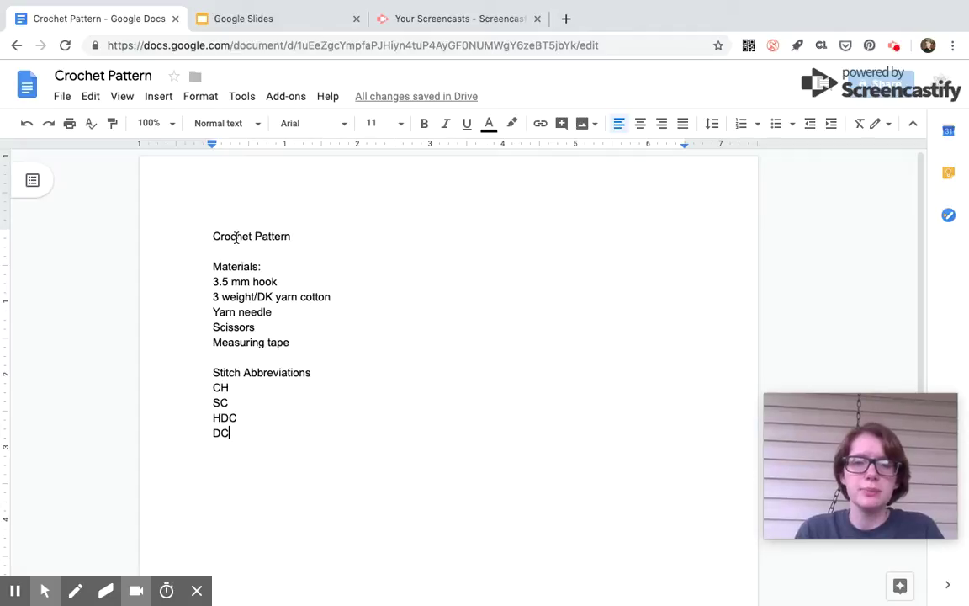
Add a 'Pattern:' heading, then insert a 'Gauge' heading between DC and Pattern:.
{"action": "key", "text": "Return"}
{"action": "key", "text": "Return"}
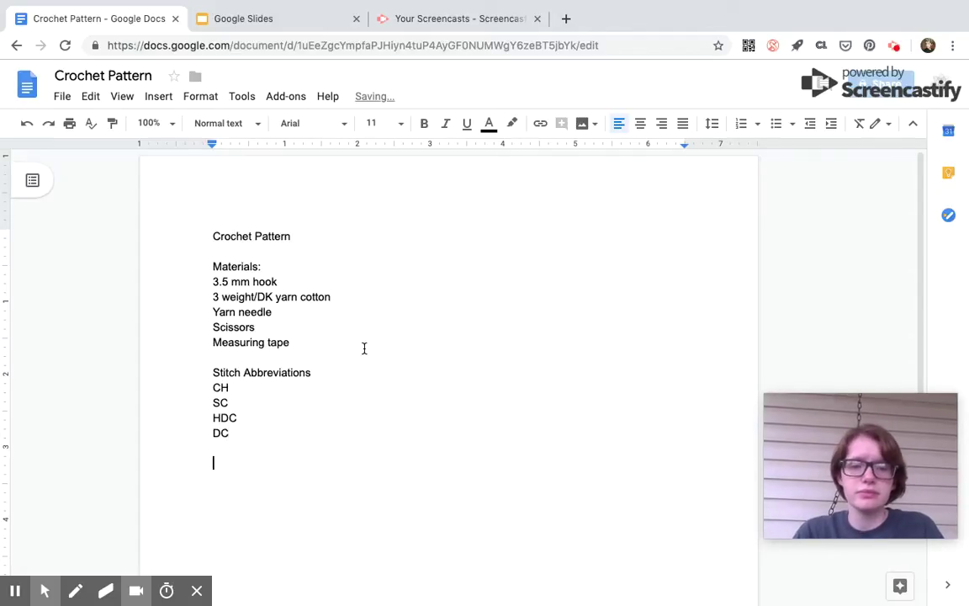
{"action": "type", "text": "Pattern:"}
{"action": "key", "text": "Return"}
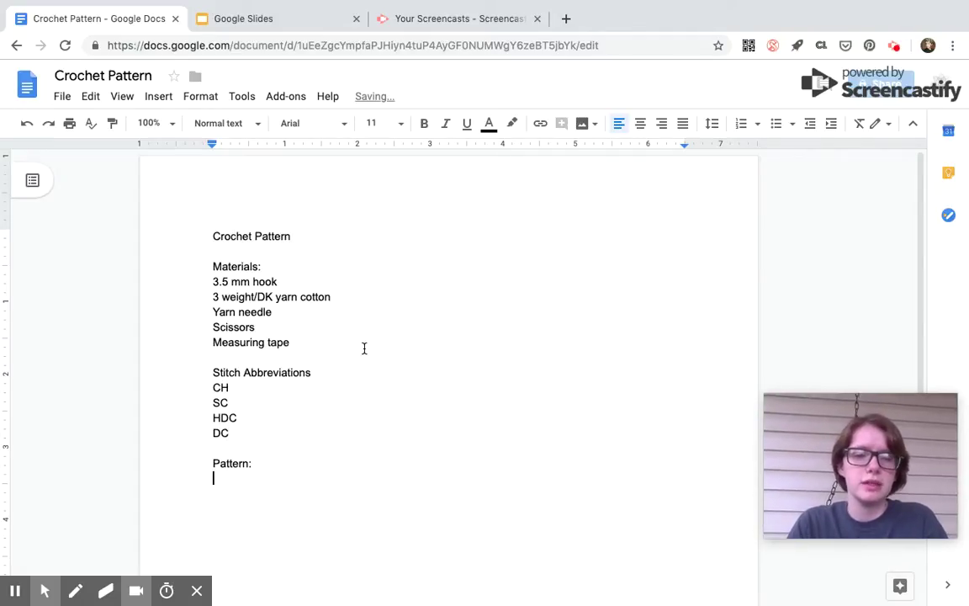
{"action": "left_click", "coordinate": [269, 434]}
{"action": "key", "text": "Return"}
{"action": "key", "text": "Return"}
{"action": "type", "text": "Gauge"}
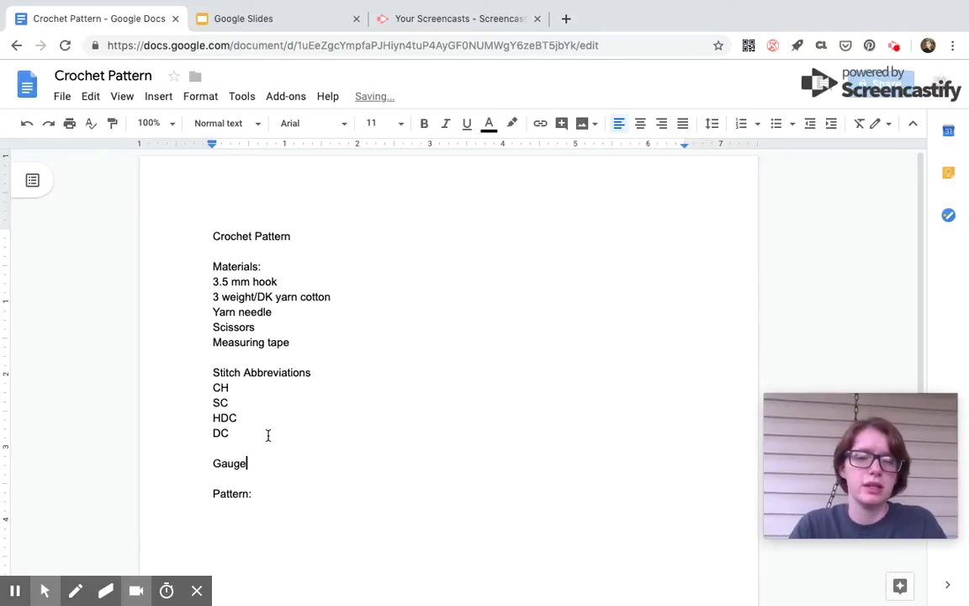
{"action": "key", "text": "Return"}
{"action": "scroll", "coordinate": [268, 434], "scroll_direction": "down", "scroll_amount": 3}
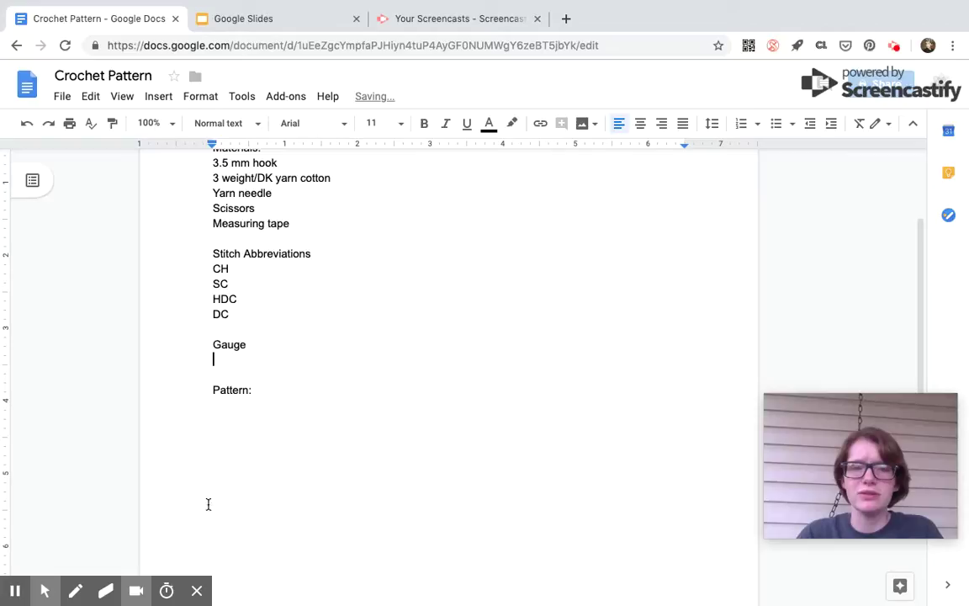
{"action": "left_click", "coordinate": [231, 404]}
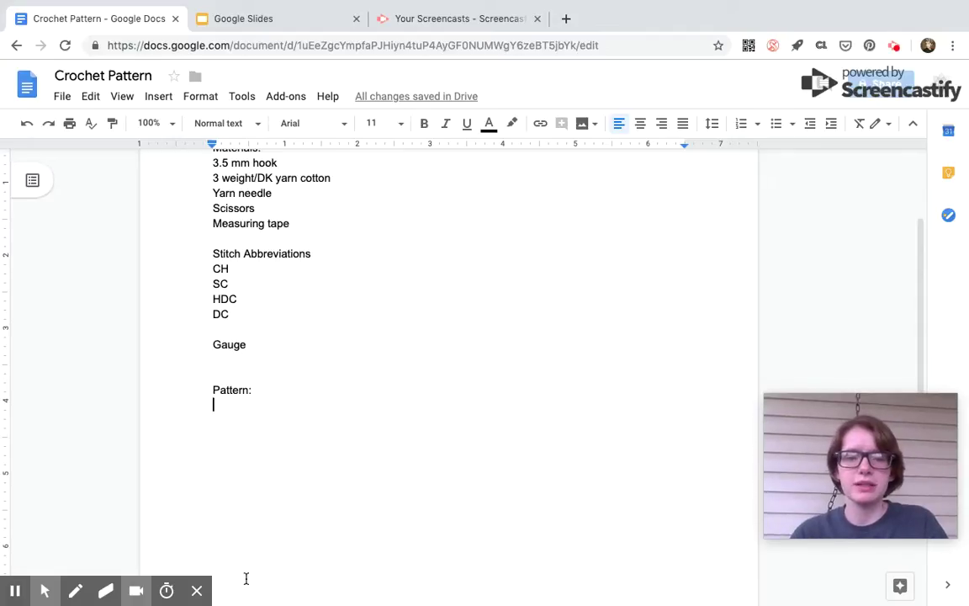
{"action": "scroll", "coordinate": [447, 162], "scroll_direction": "down", "scroll_amount": 2}
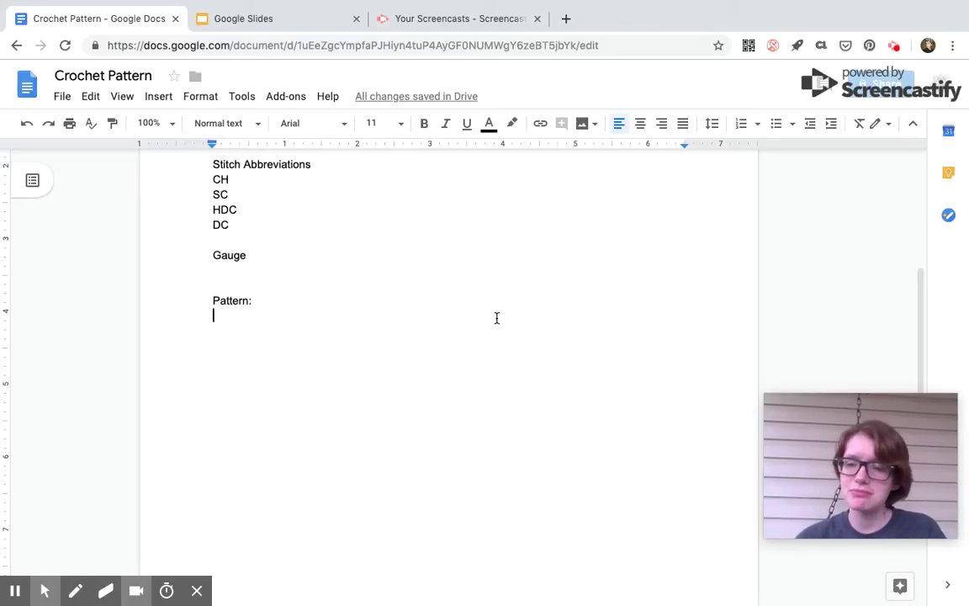
{"action": "scroll", "coordinate": [496, 318], "scroll_direction": "up", "scroll_amount": 1}
{"action": "scroll", "coordinate": [496, 318], "scroll_direction": "up", "scroll_amount": 5}
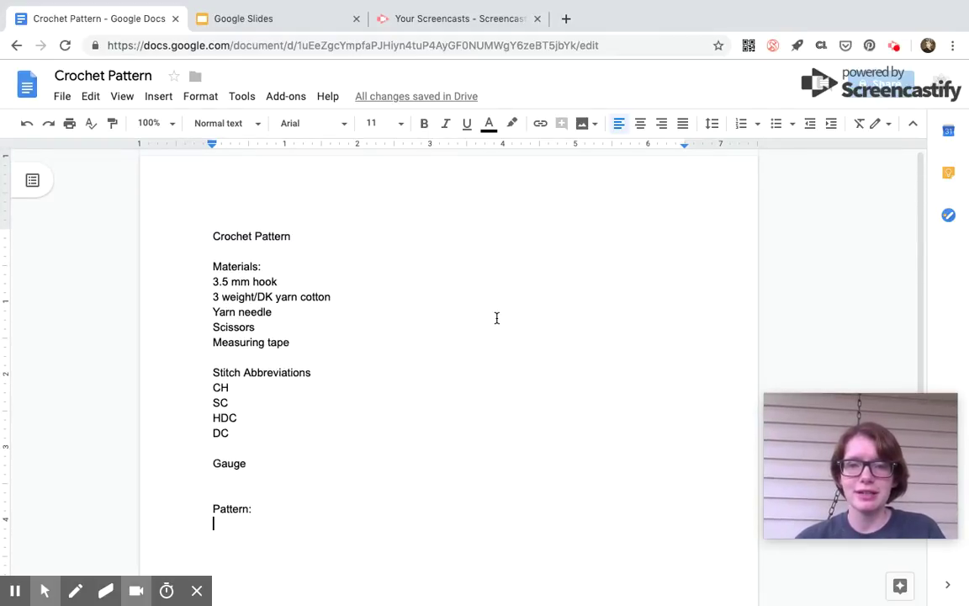